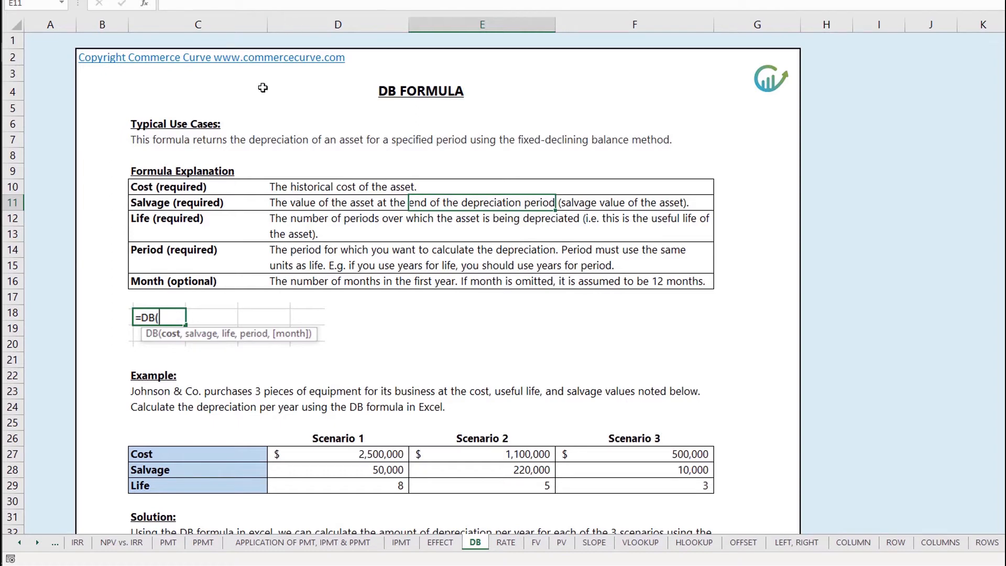
Inspect each argument of the DB formula in Scenario 1's year 1 depreciation cell, D36: cost, salvage, life and period
scroll(263, 87, "down", 4)
scroll(263, 87, "down", 3)
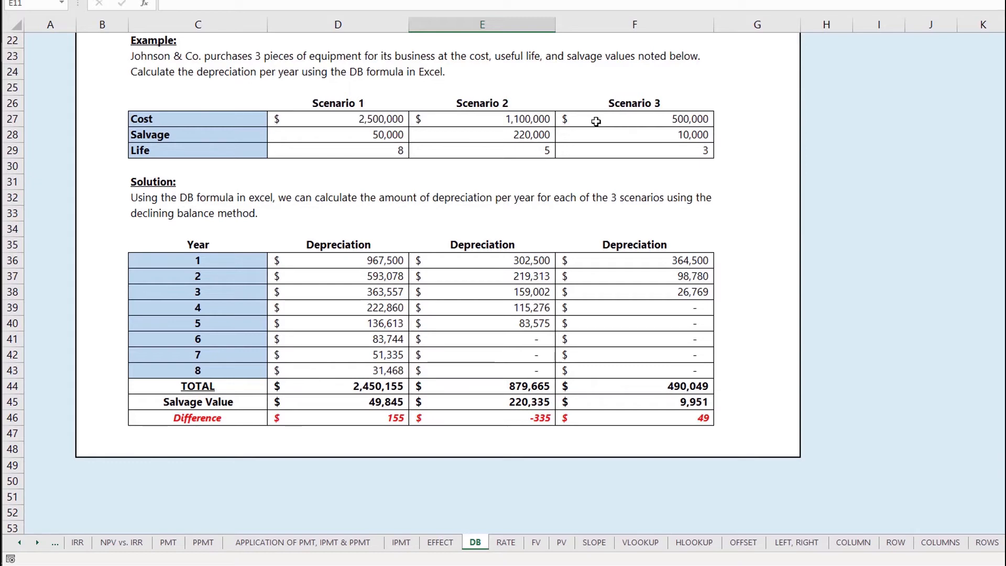
double_click(281, 262)
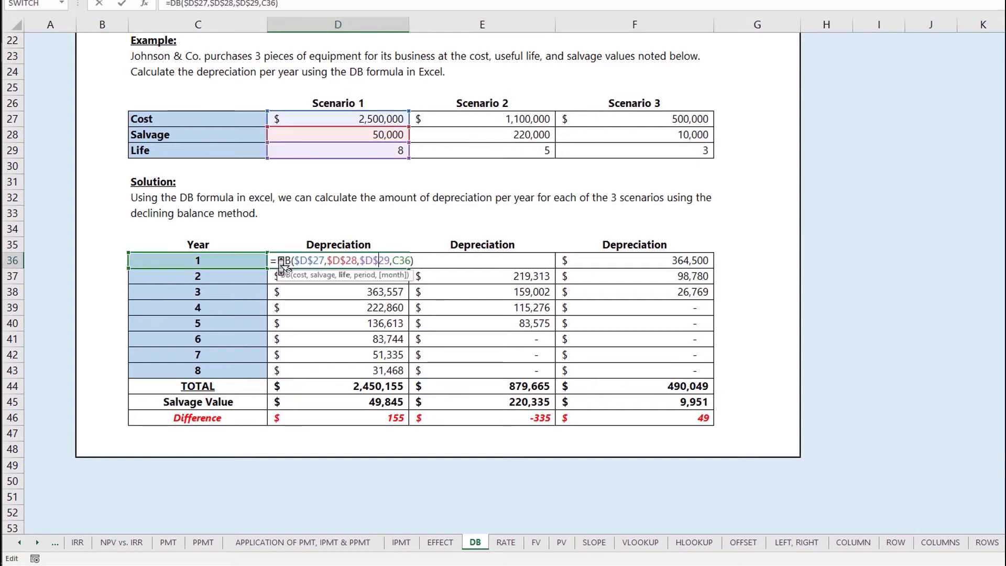
left_click(310, 262)
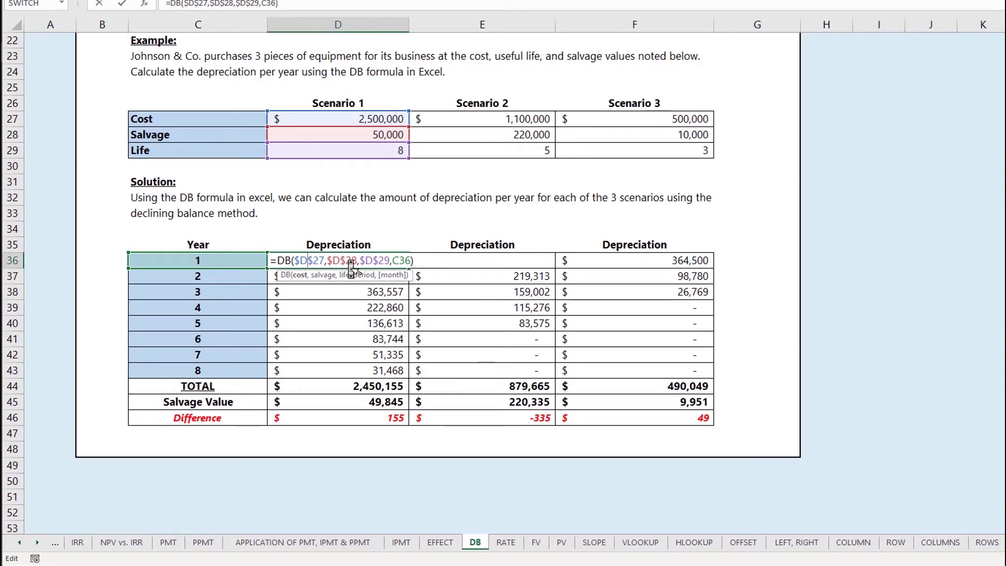
left_click(346, 261)
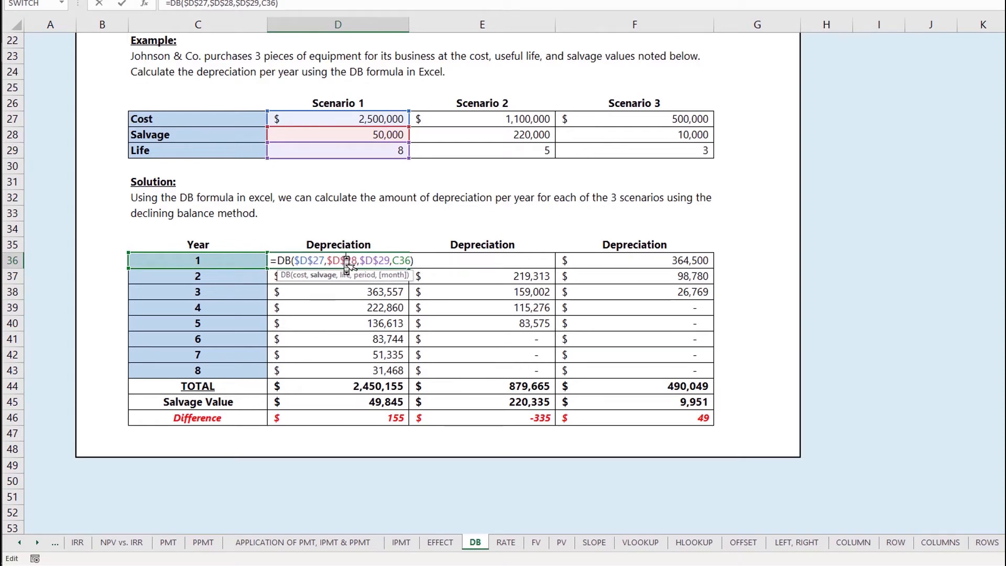
left_click(382, 260)
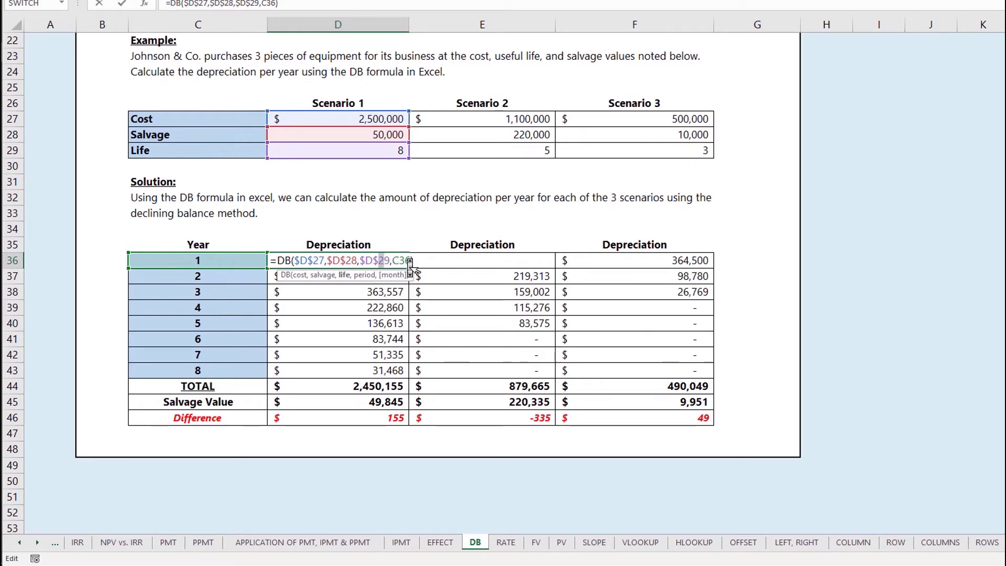
left_click(406, 262)
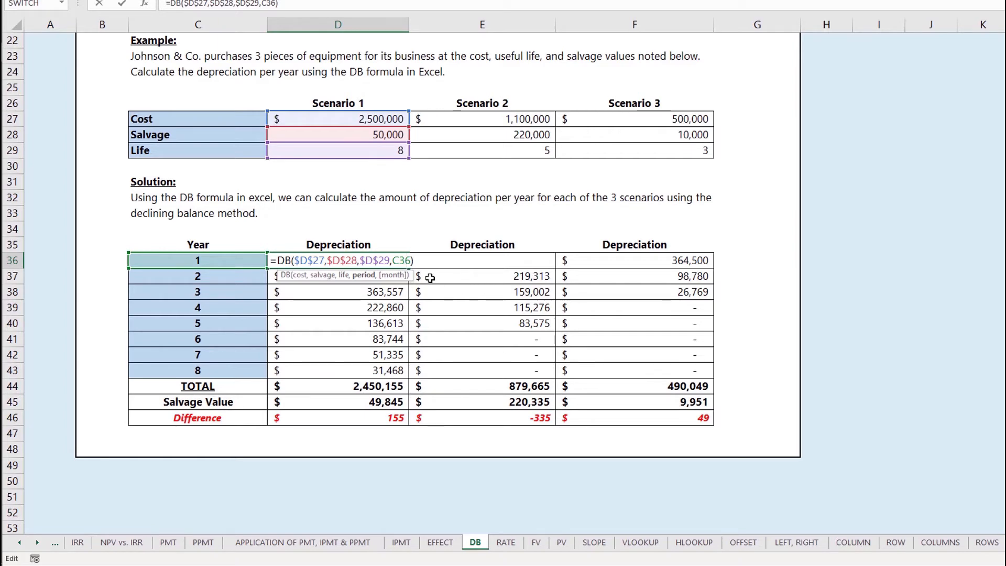
key("Return")
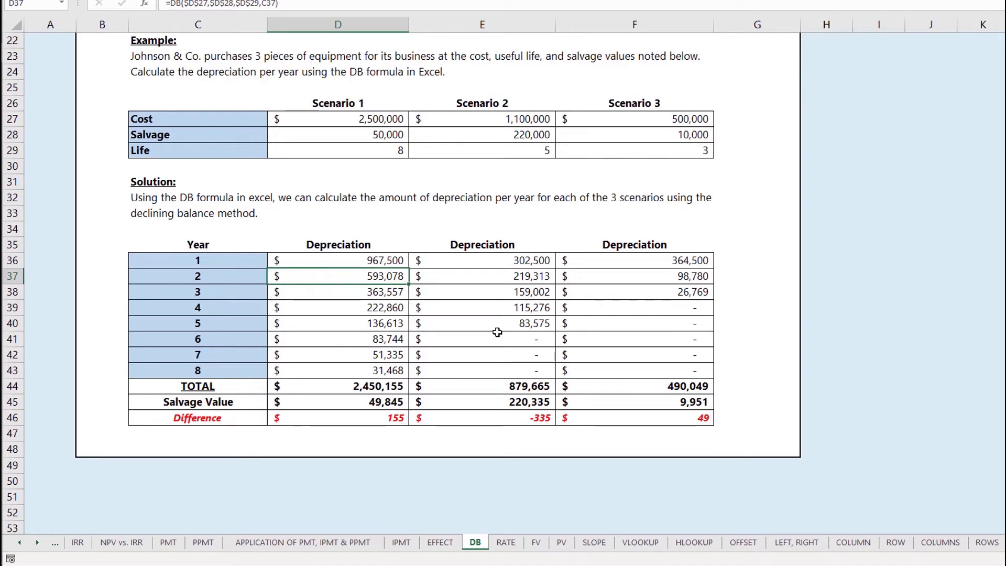
Review the DB argument explanations, and inspect the DB formula in Scenario 1's year 2 depreciation cell, D37
scroll(497, 331, "up", 6)
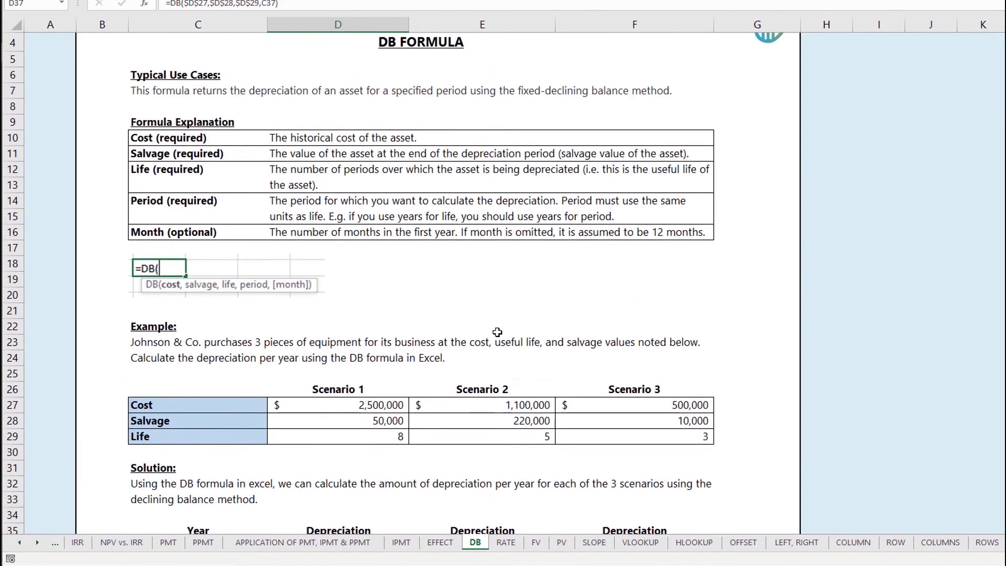
scroll(498, 331, "down", 5)
scroll(498, 331, "up", 1)
scroll(497, 332, "down", 1)
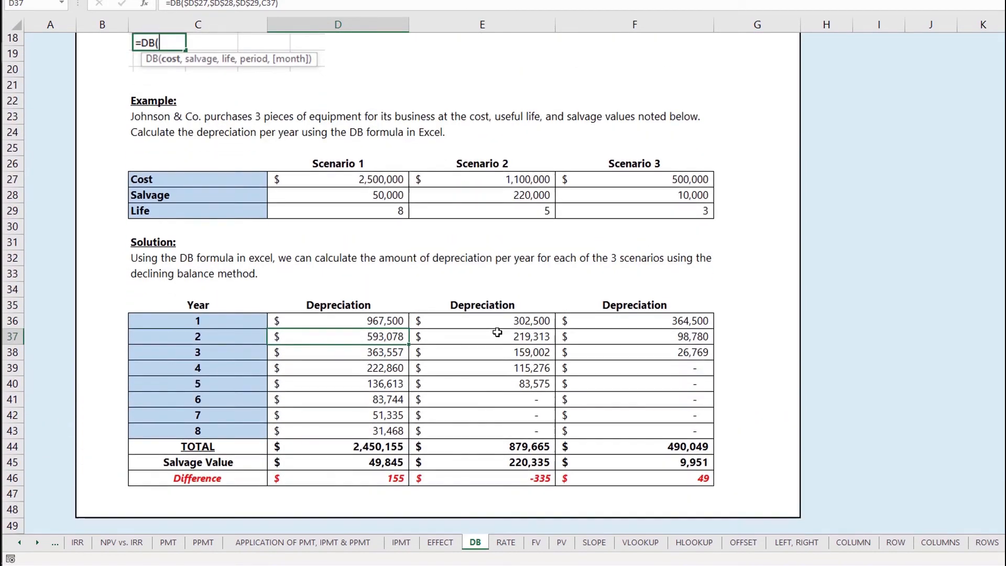
scroll(498, 332, "down", 2)
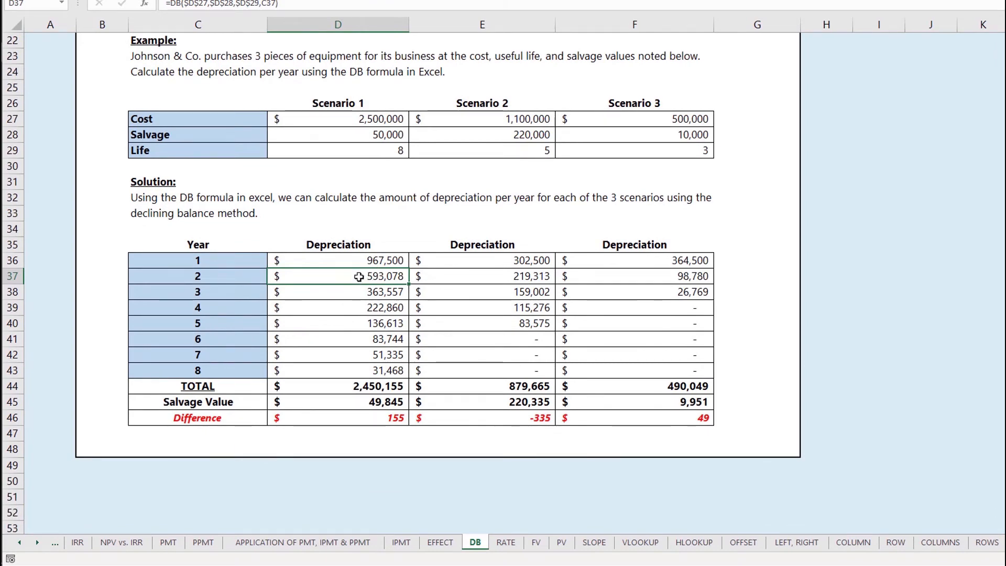
double_click(359, 276)
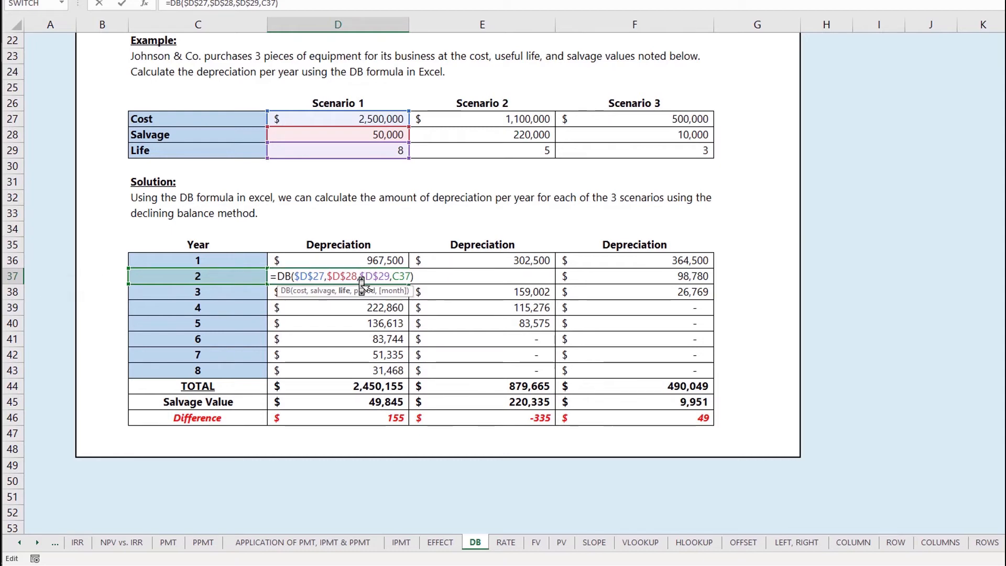
key("Return")
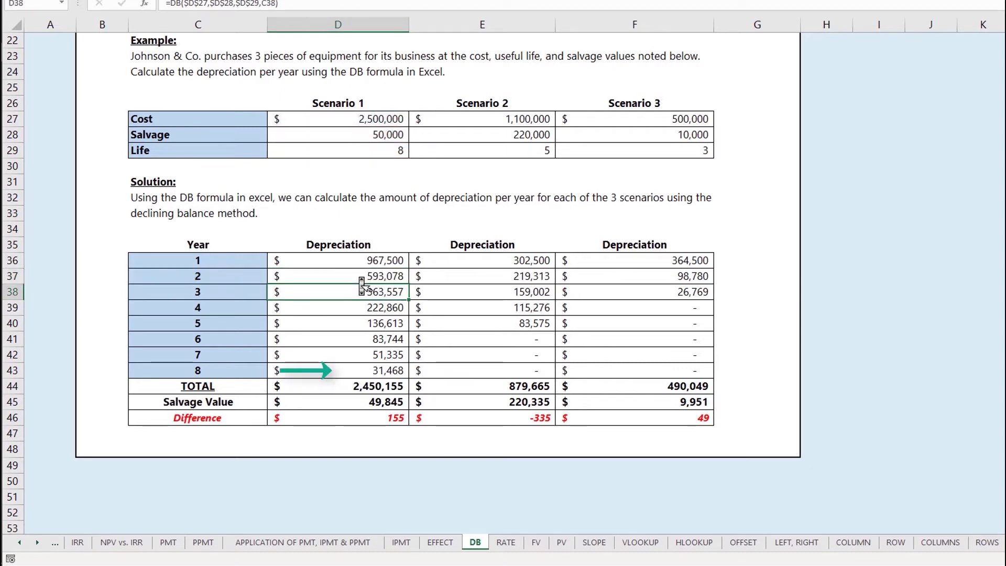
Check the DB formula in Scenario 1's year 8 depreciation cell, D43
key("Down")
key("Down")
key("Down")
key("Down")
key("Down")
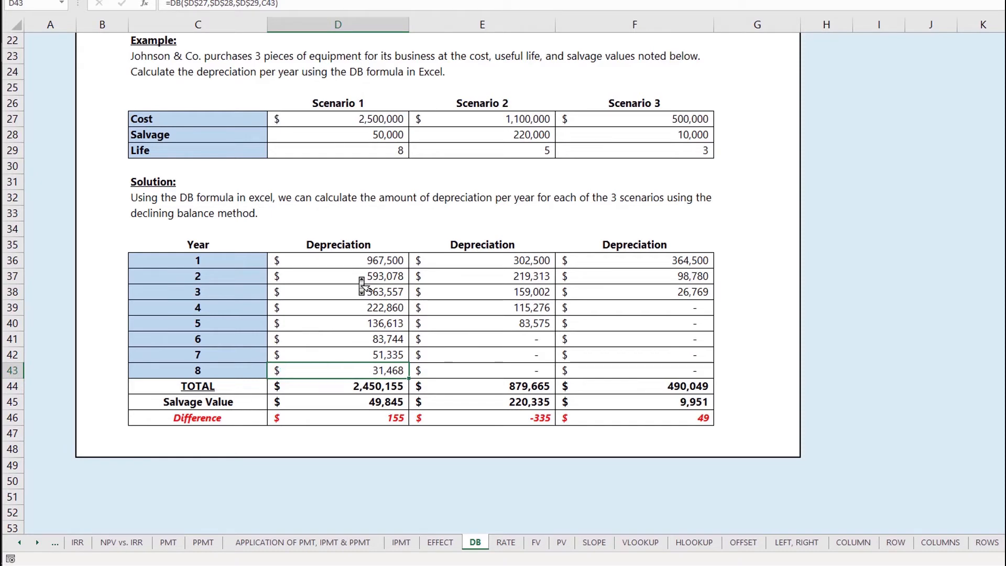
key("F2")
key("Escape")
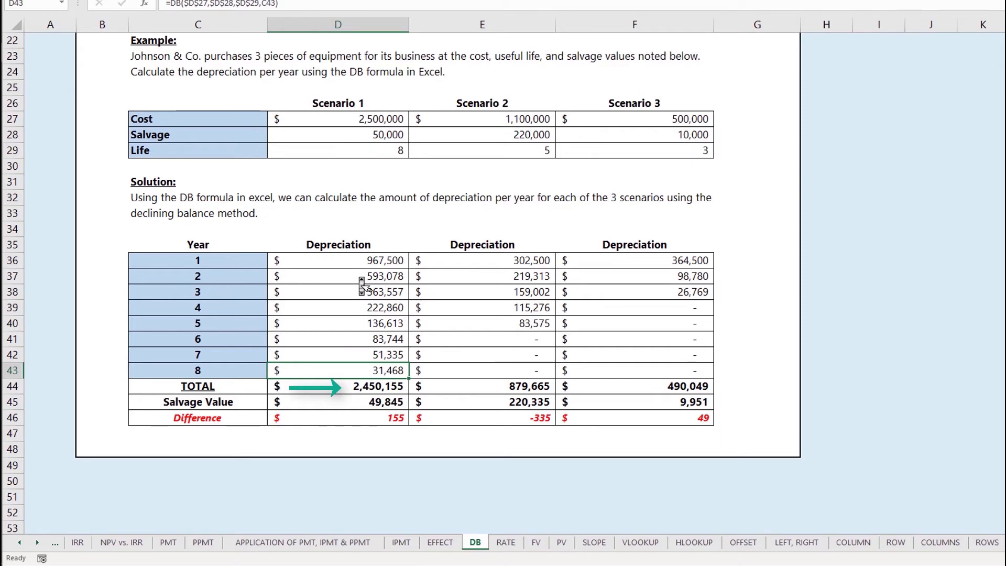
key("F2")
key("Escape")
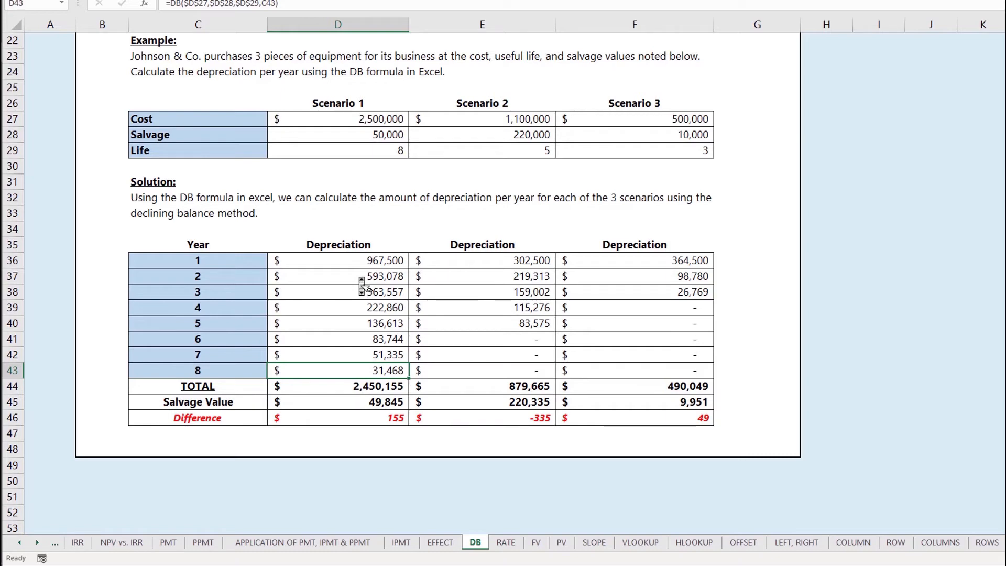
Select Scenario 1's yearly depreciation range D36:D43, and inspect the salvage value formula in D45 without changing it
key("ctrl+shift+Up")
key("shift+Down")
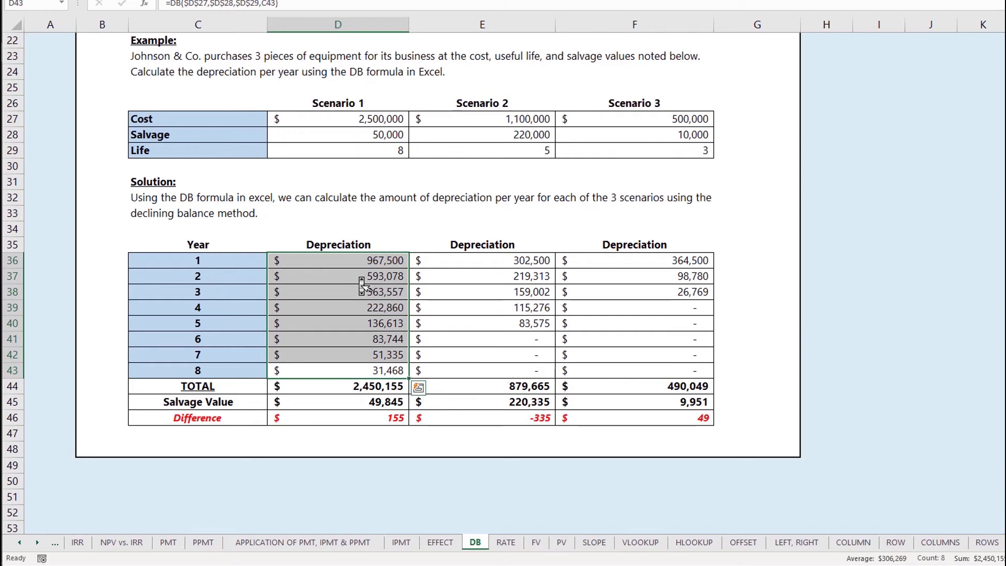
left_click(365, 409)
double_click(367, 404)
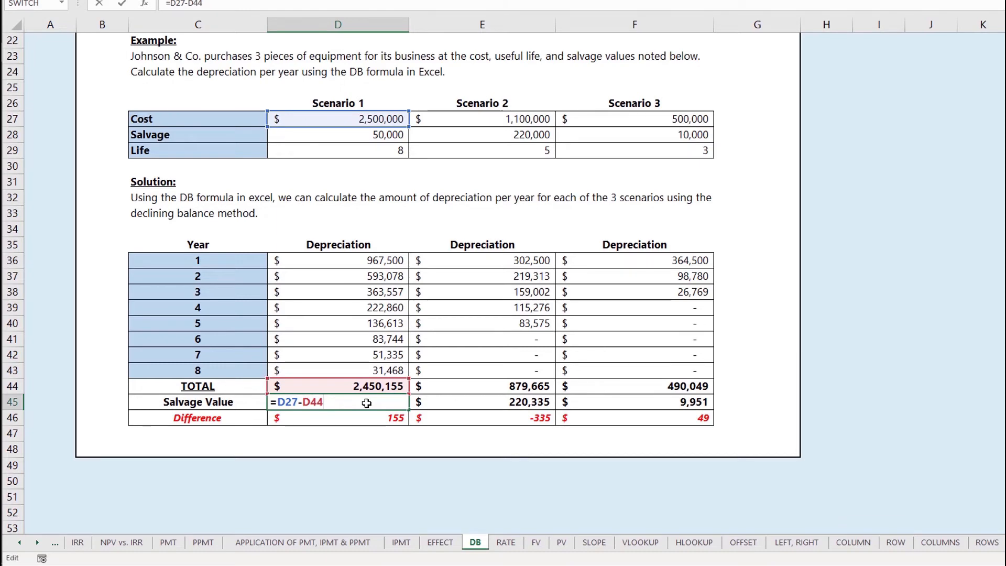
key("Escape")
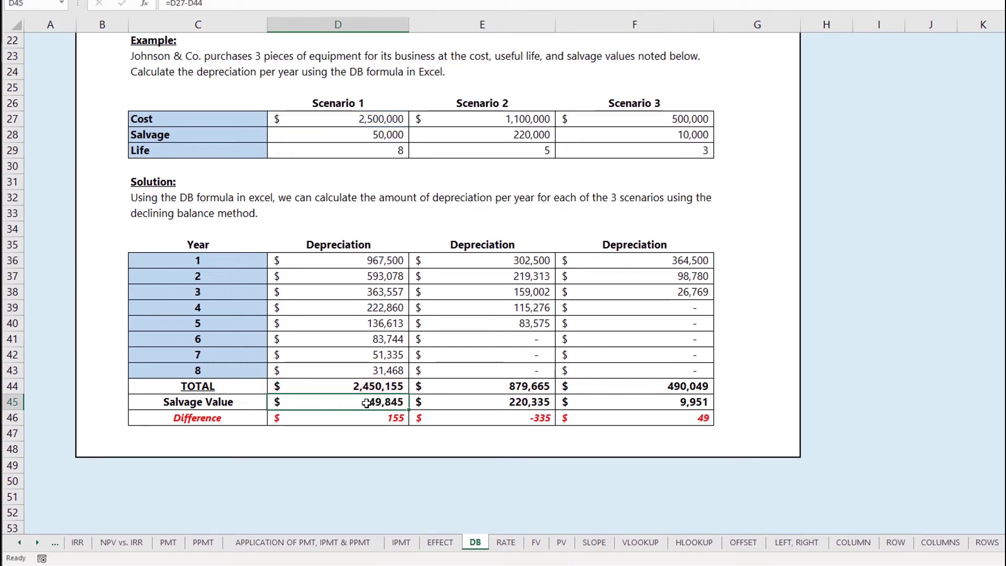
Review the DB formulas in the early-year depreciation cells of Scenarios 2 and 3, starting from E36
left_click(482, 276)
key("Up")
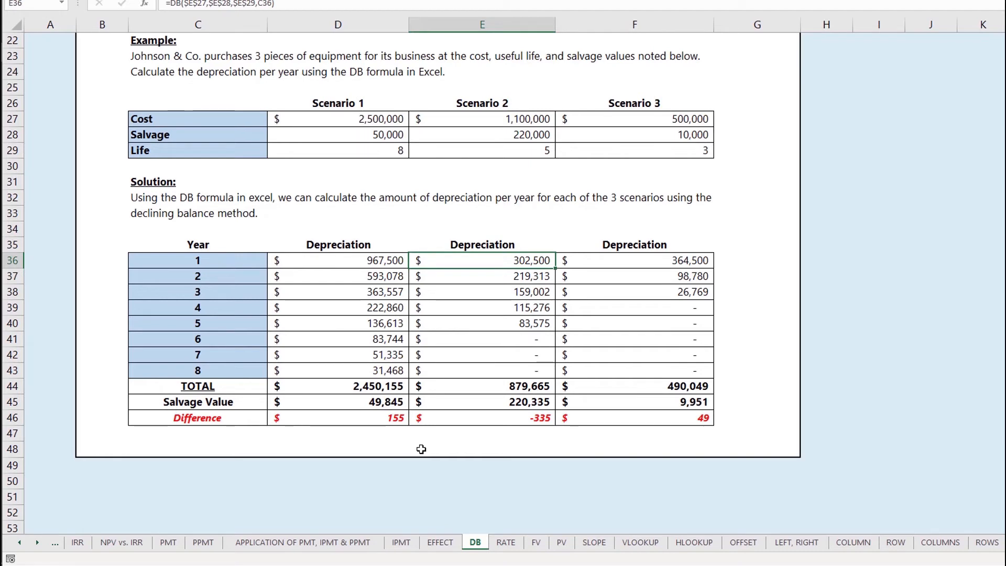
key("Right")
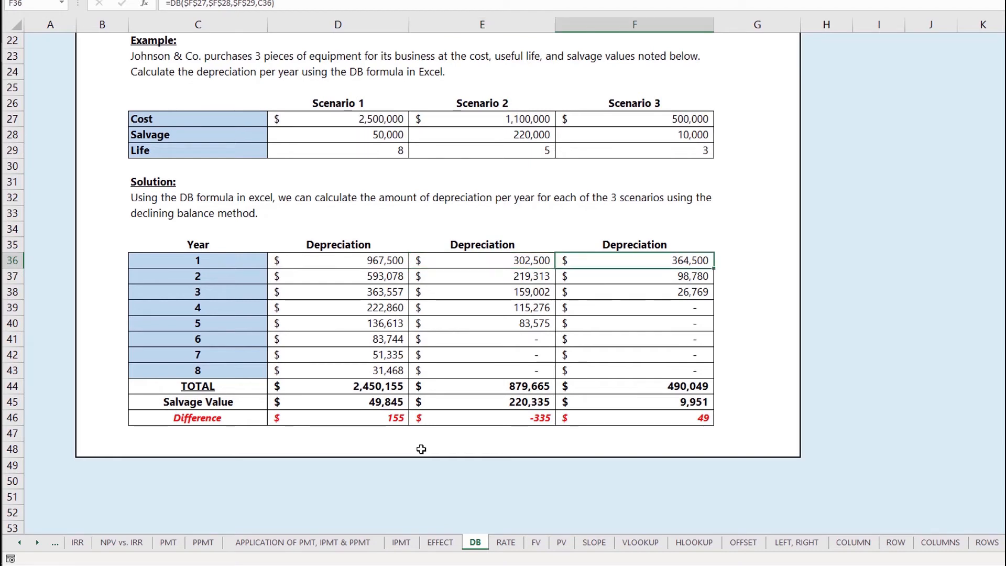
key("Down")
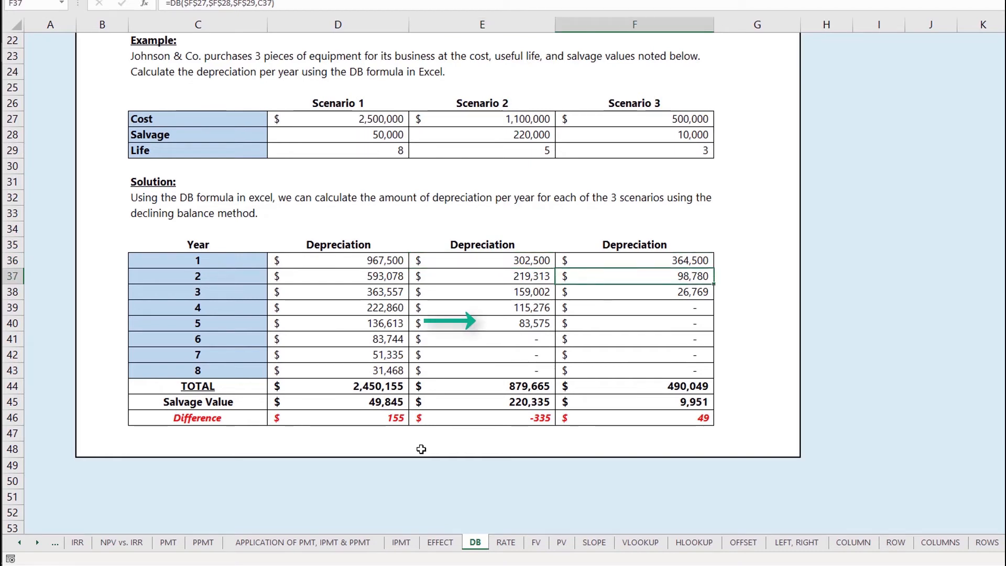
key("Down")
key("Left")
key("Down")
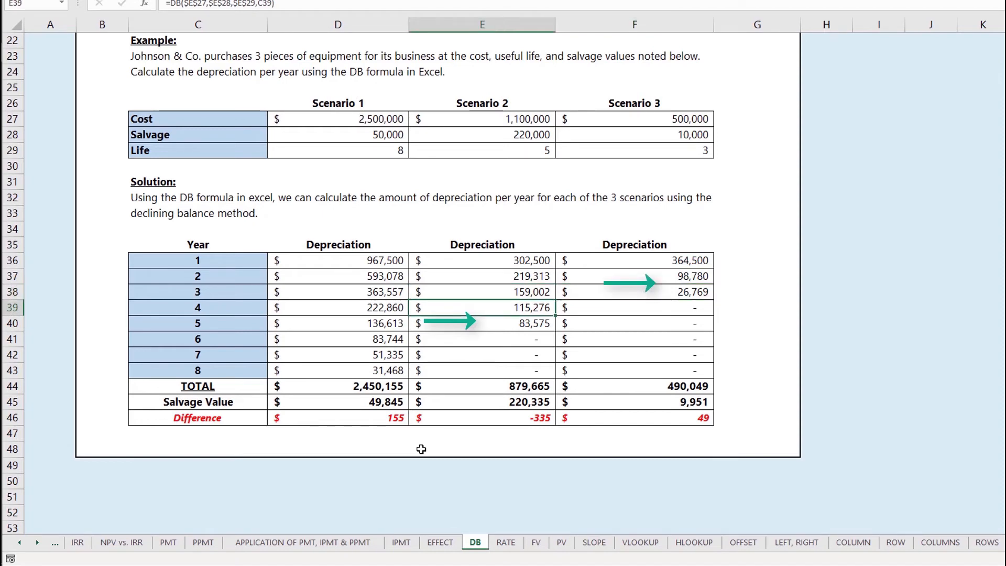
Inspect Scenario 2's total depreciation formula in E44, and view its salvage value and difference formulas in E45 and E46
key("Down")
key("Down")
key("Down")
key("Down")
key("Down")
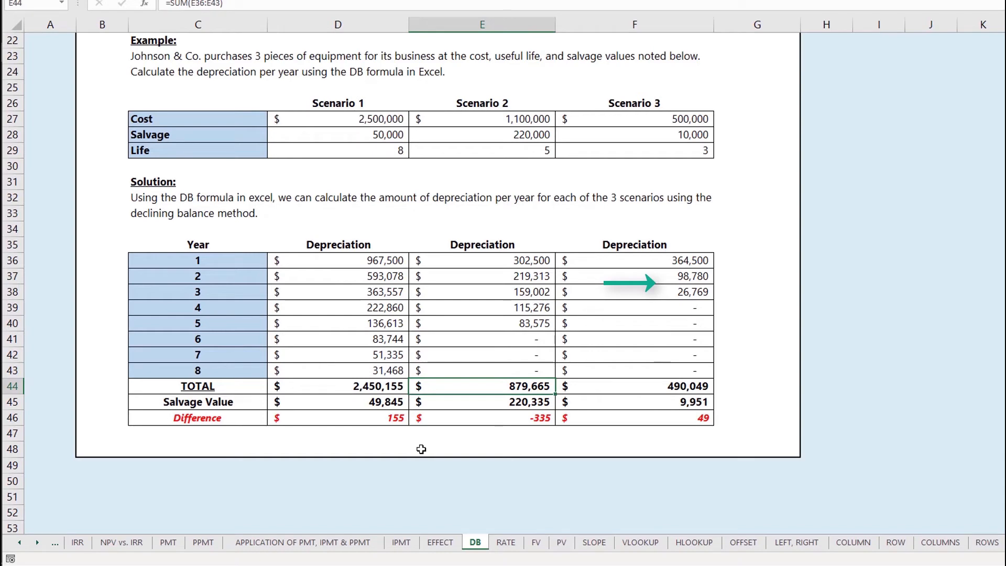
key("F2")
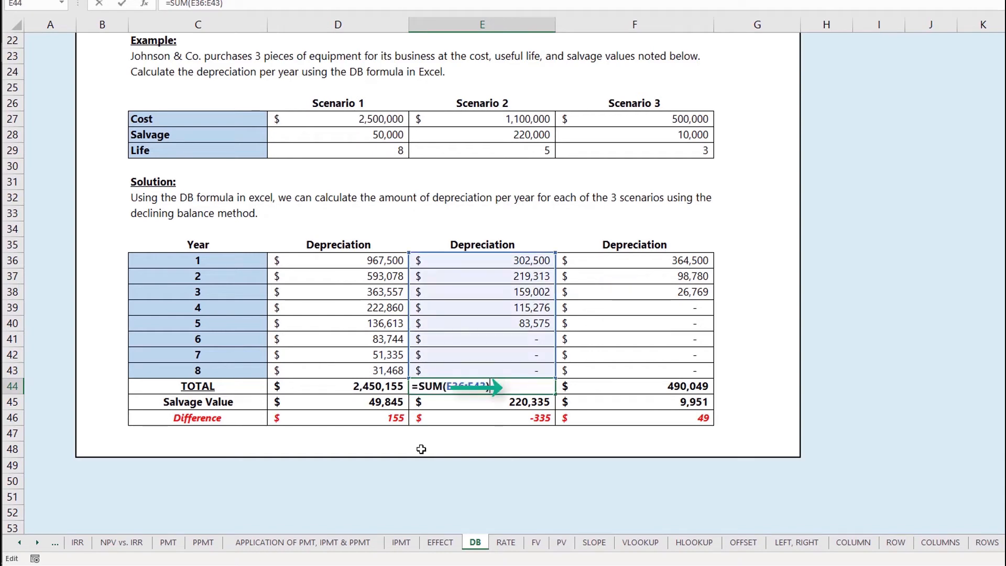
key("Escape")
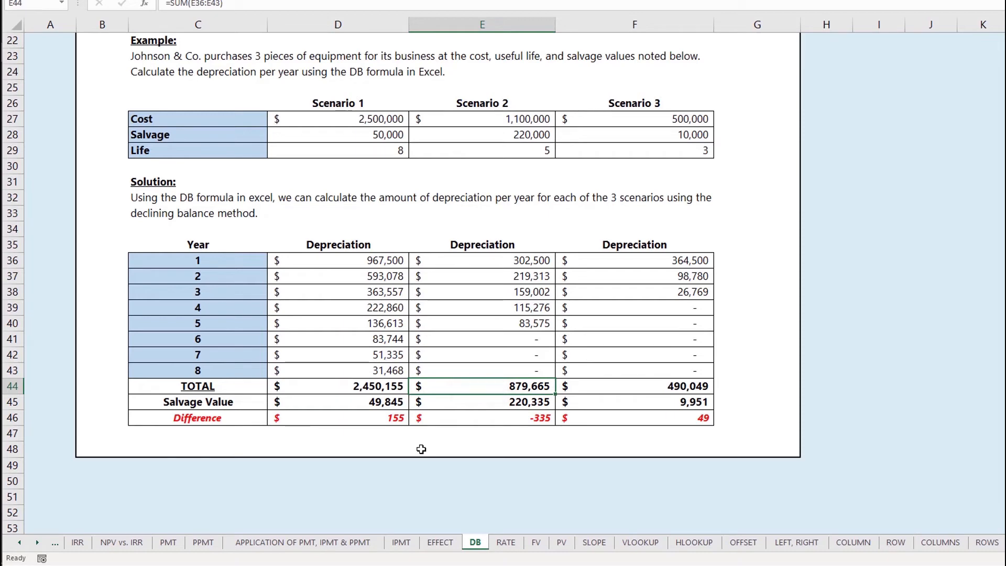
key("Down")
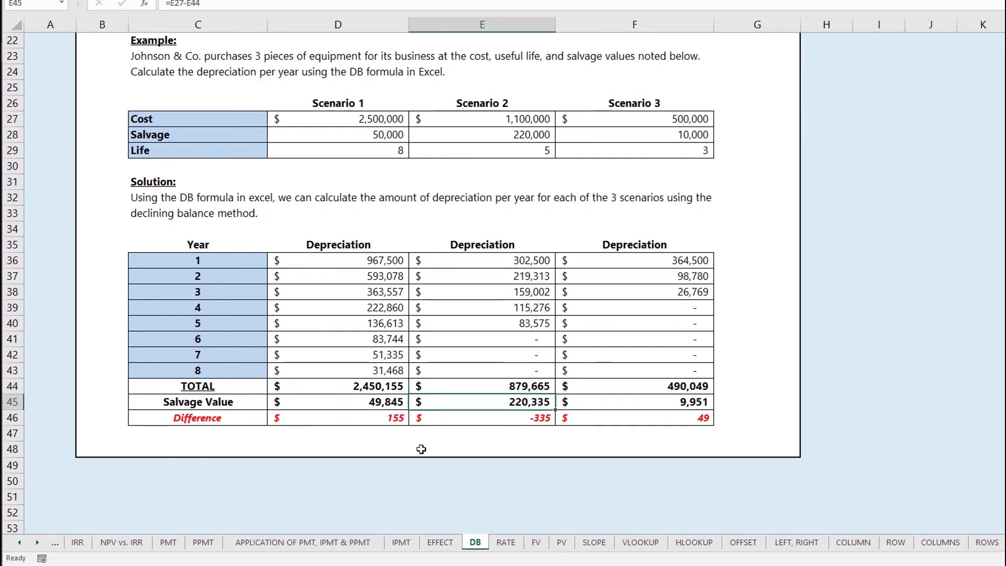
key("Down")
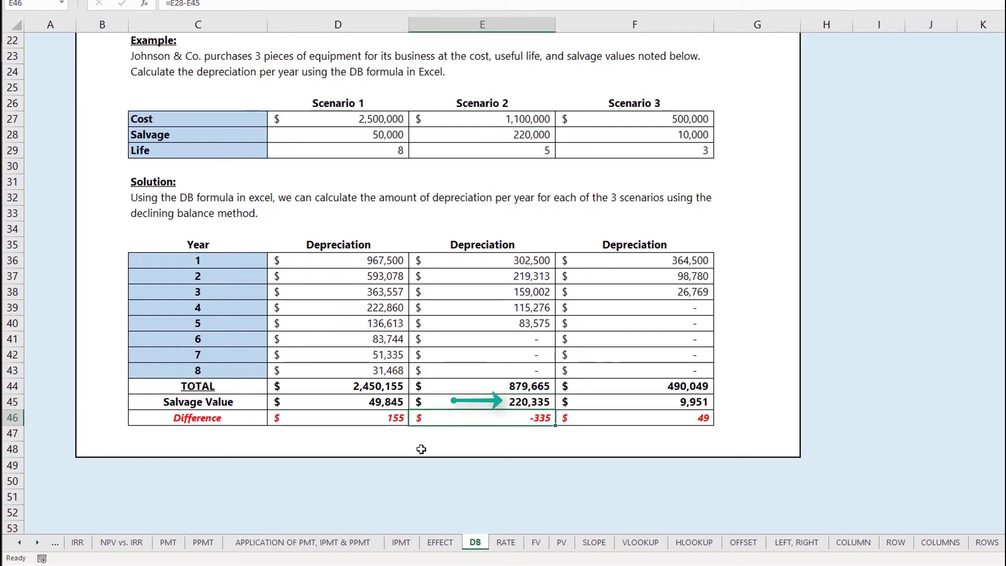
View Scenario 3's salvage value formula in F45 and inspect its total depreciation formula in F44
key("Right")
key("Up")
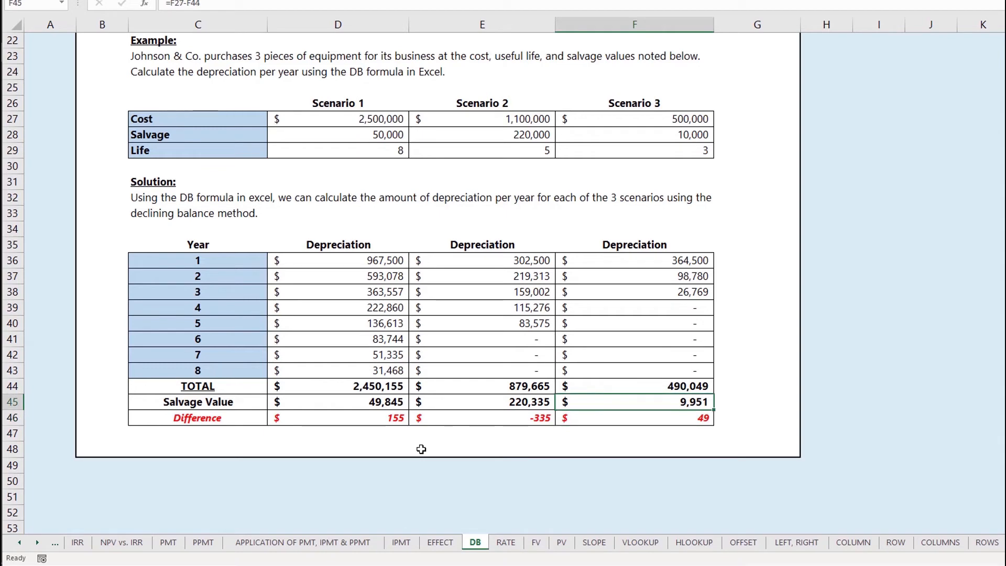
key("Up")
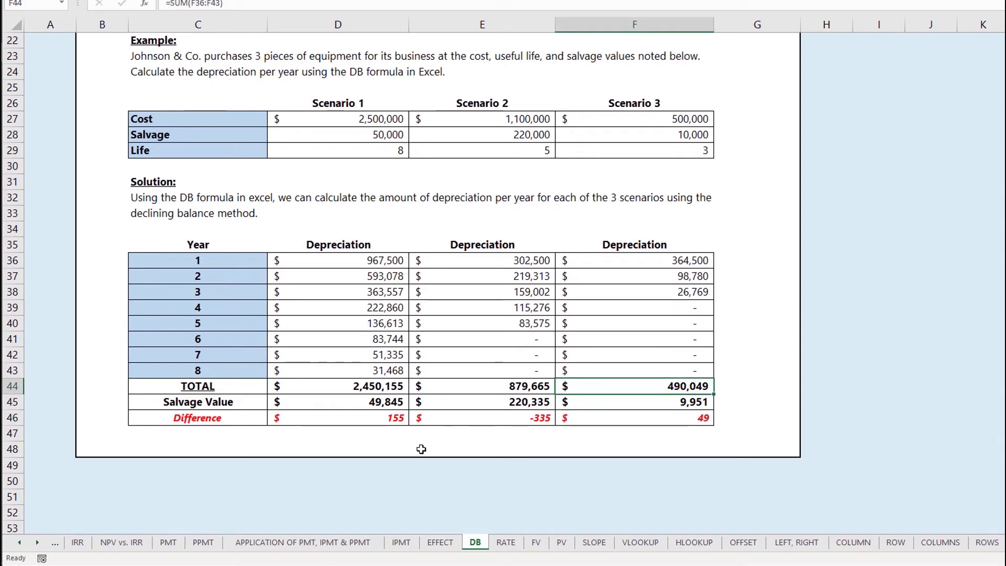
key("F2")
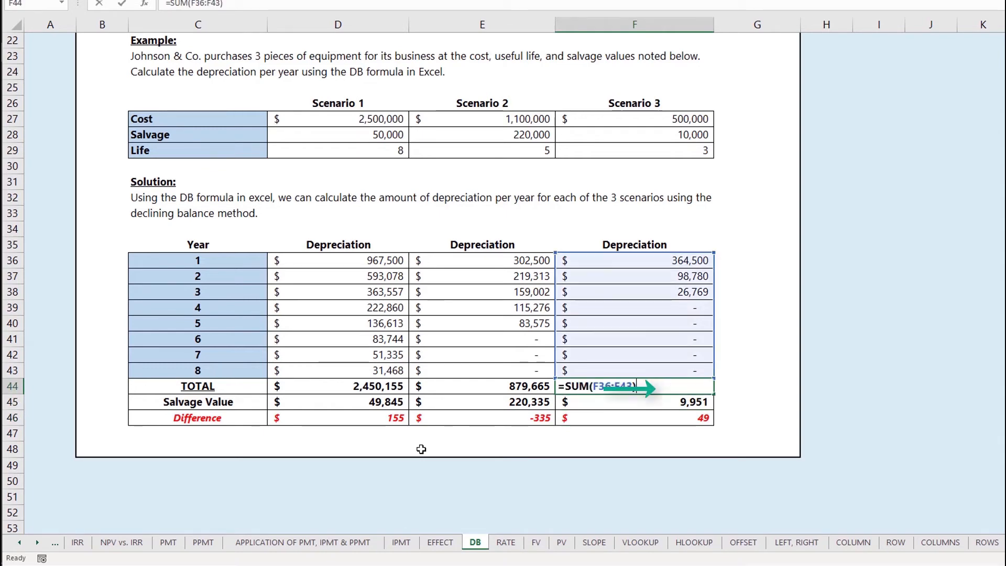
key("Escape")
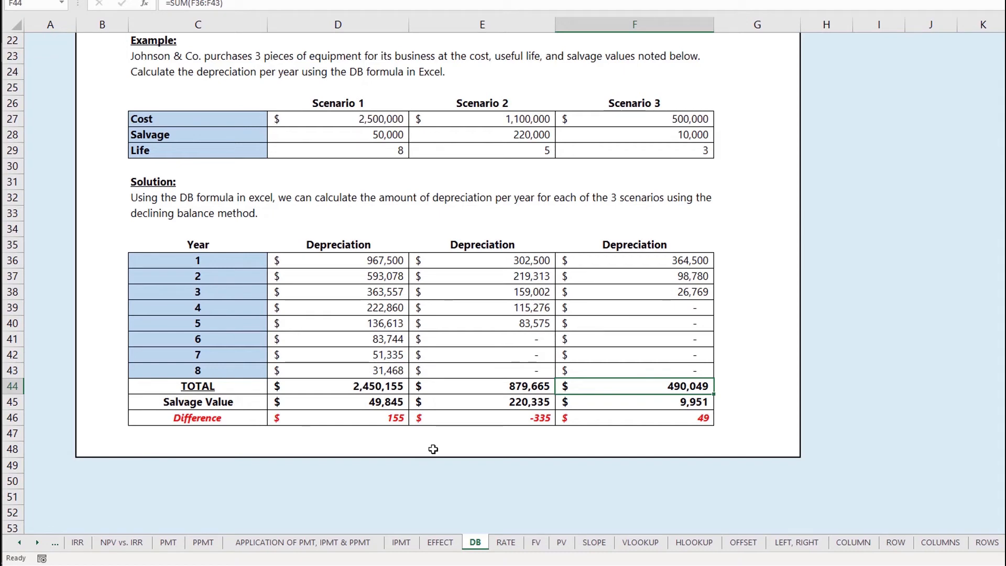
Inspect Scenario 3's difference formula in F46, leaving it unchanged
key("Down")
key("Down")
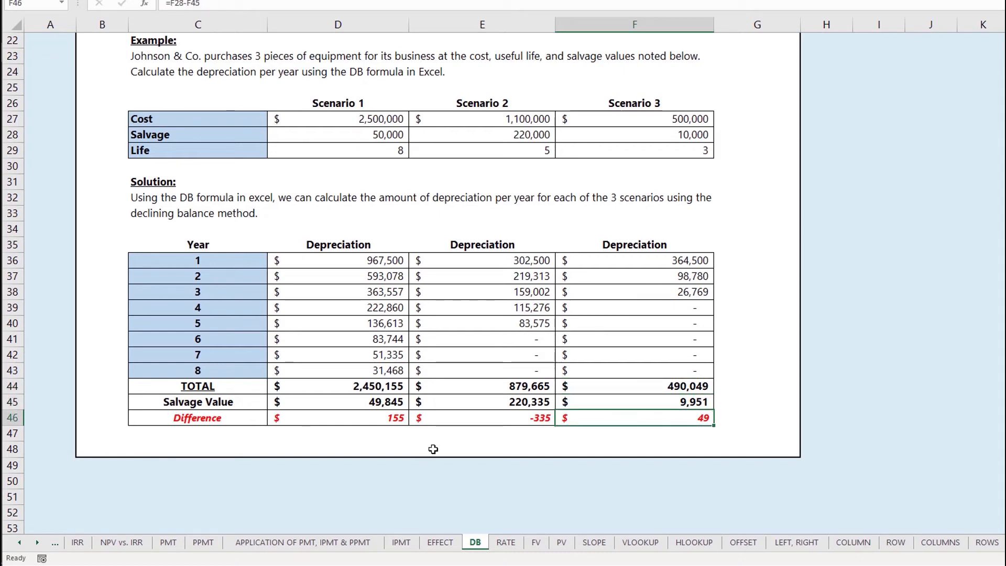
key("F2")
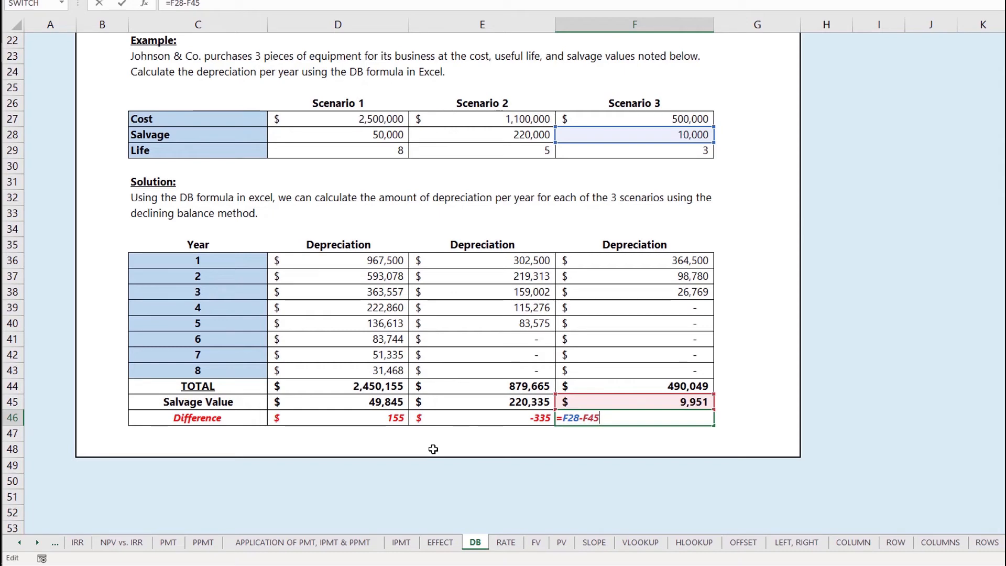
key("shift+Return")
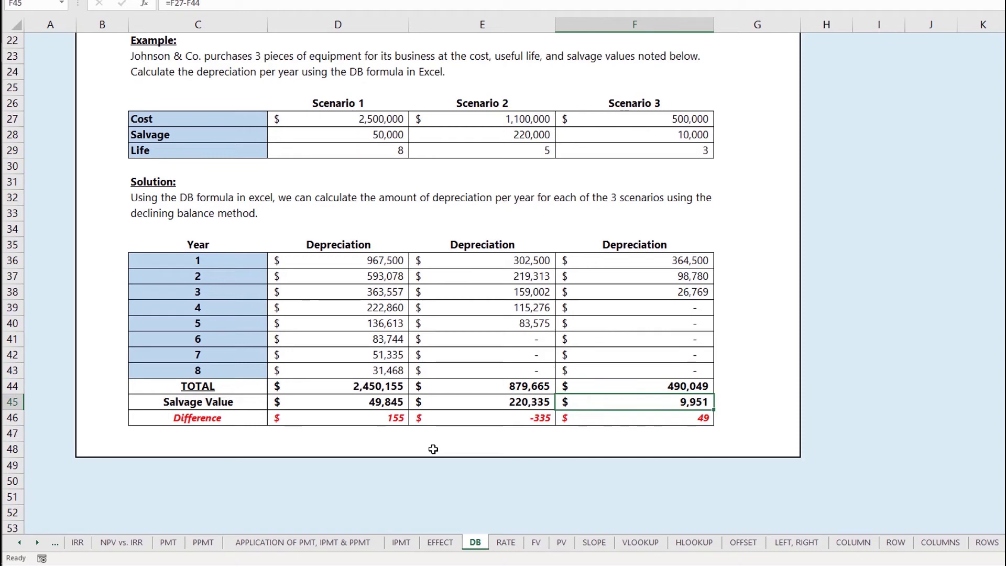
key("Right")
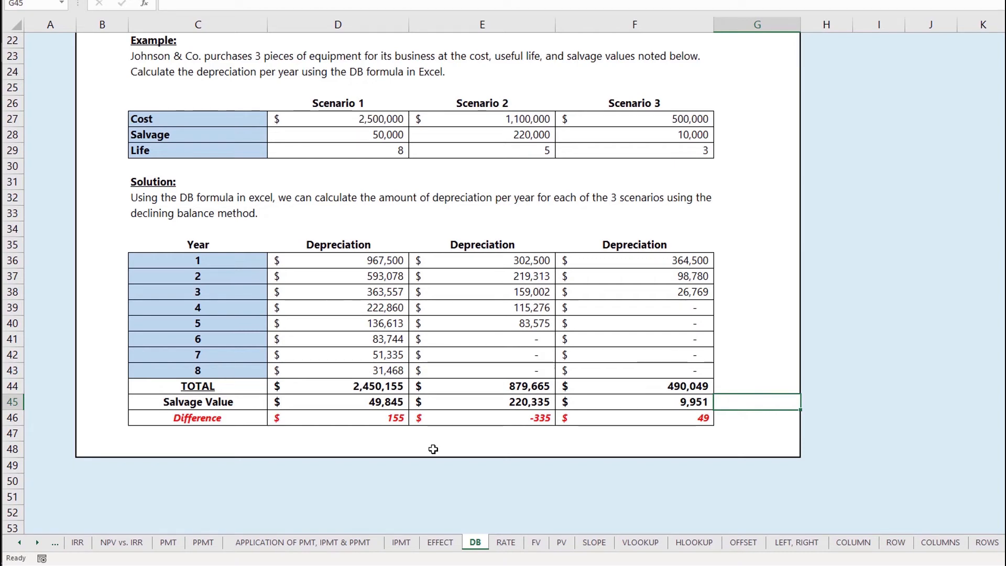
Examine the Salvage Value row across the three scenarios by highlighting C45:F45 and narrowing the selection to F45
key("Left")
key("shift+Left")
key("shift+Left")
key("shift+Left")
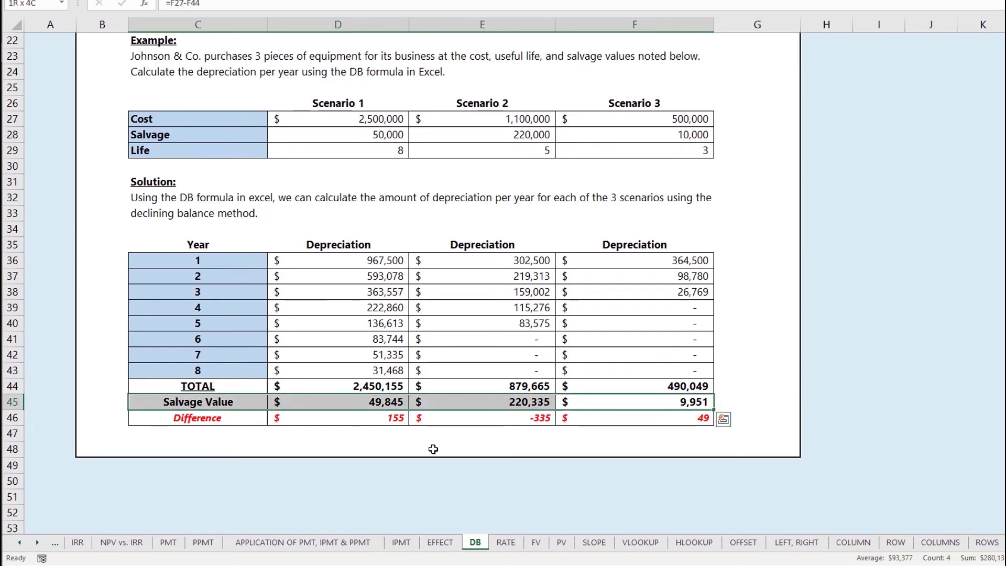
key("shift+Right")
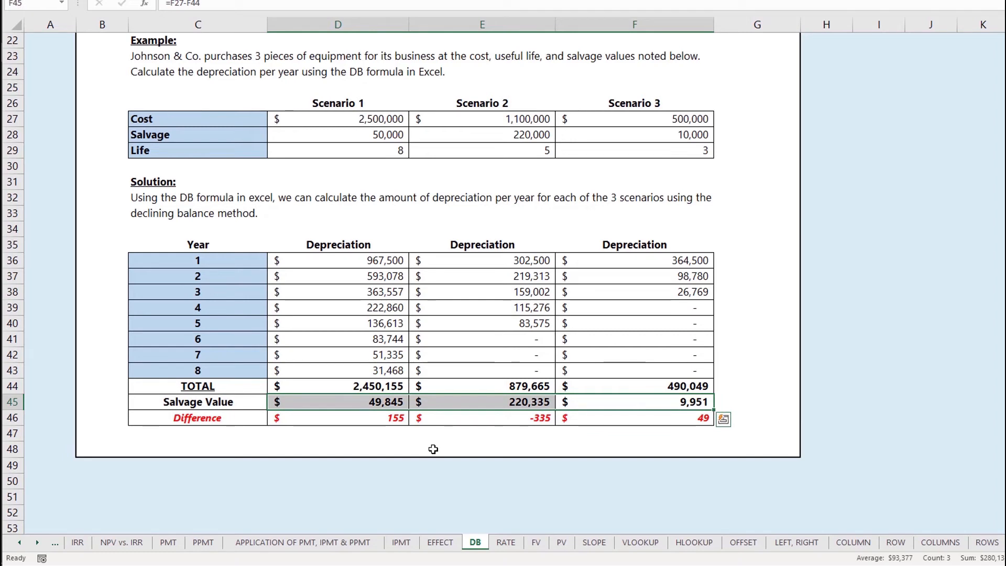
key("shift+Right")
key("shift+Right")
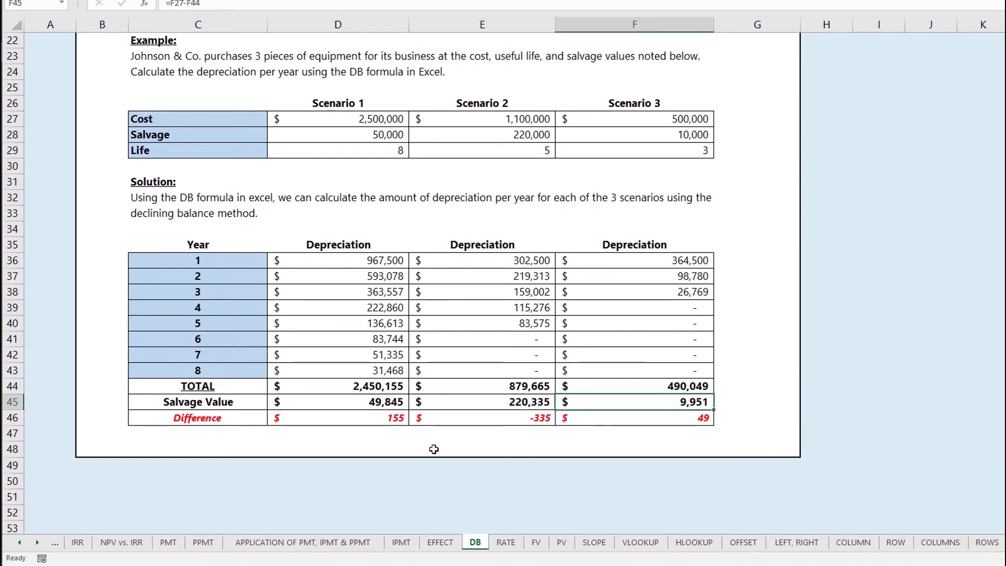
Check Scenario 1's cost minus total depreciation in D47 with =D27-D44, and clear that cell again
left_click(381, 437)
type("=")
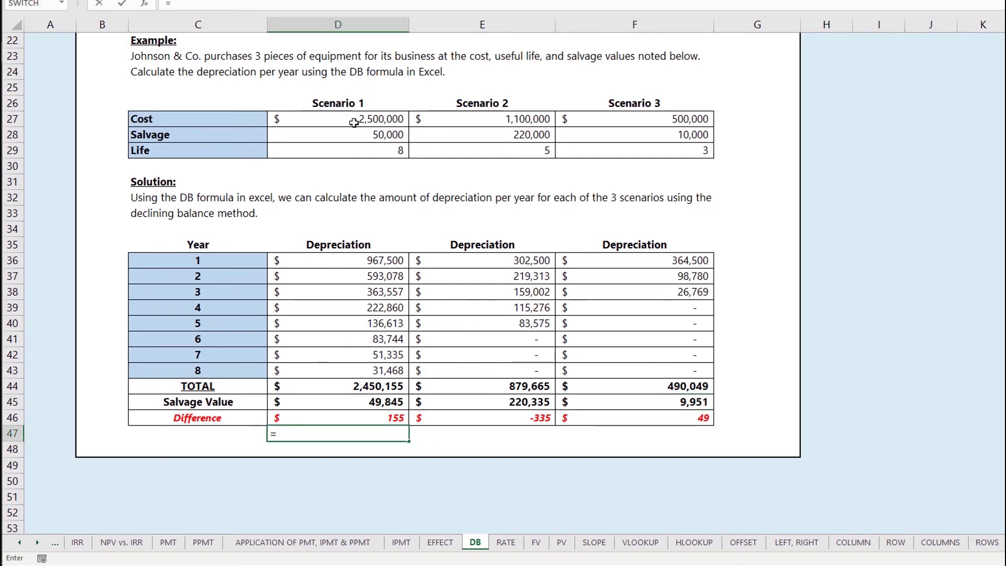
left_click(374, 115)
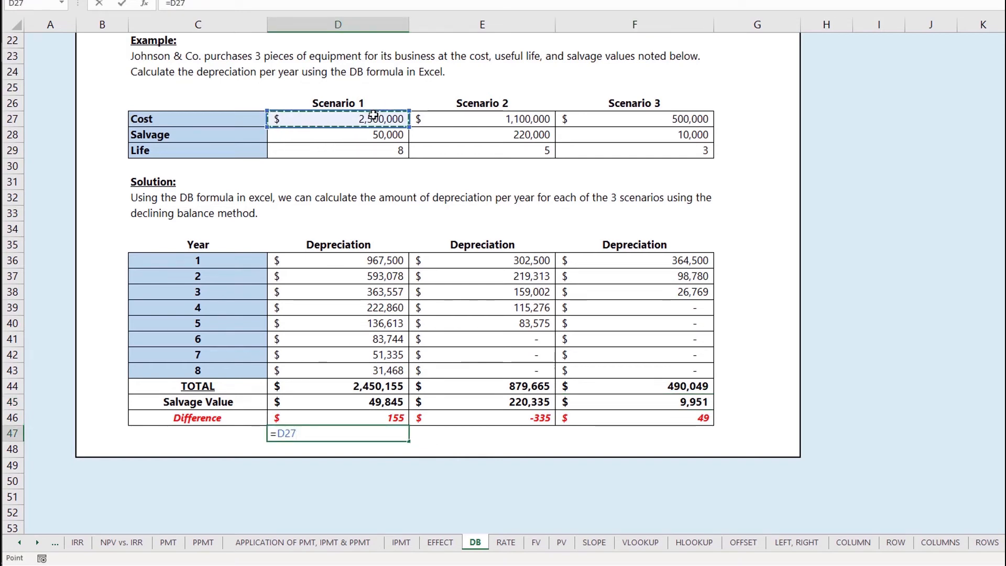
type("-")
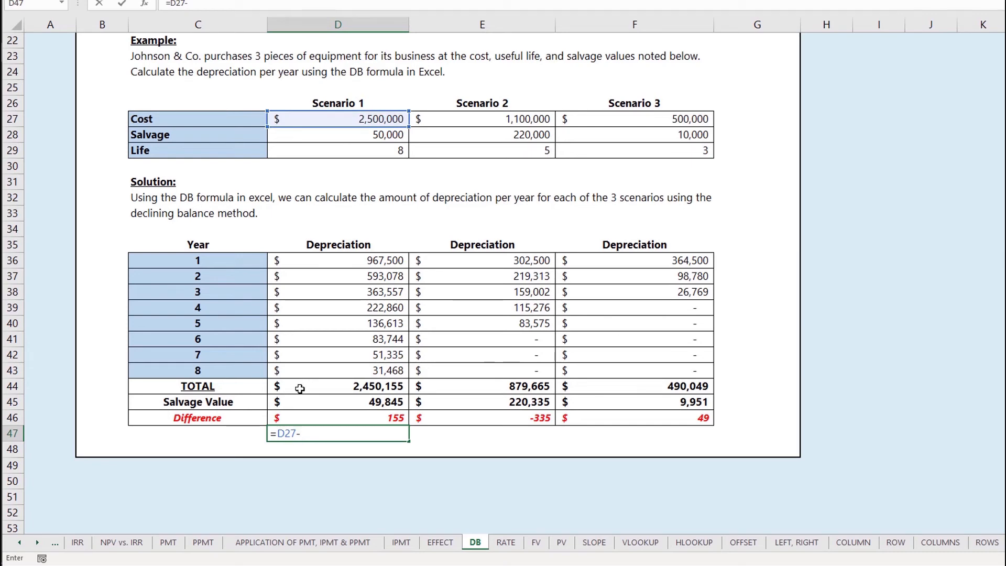
left_click(300, 388)
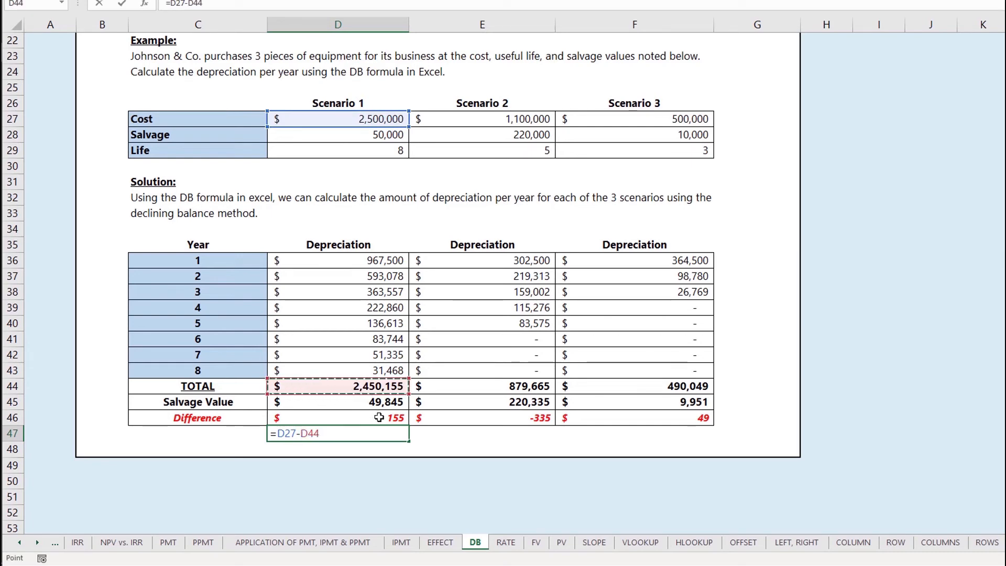
key("Return")
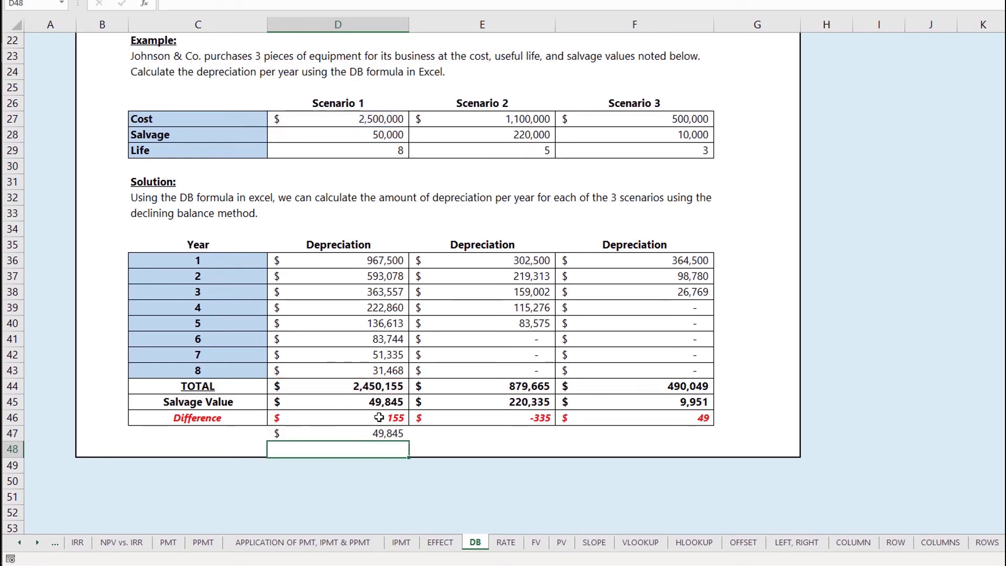
left_click(402, 434)
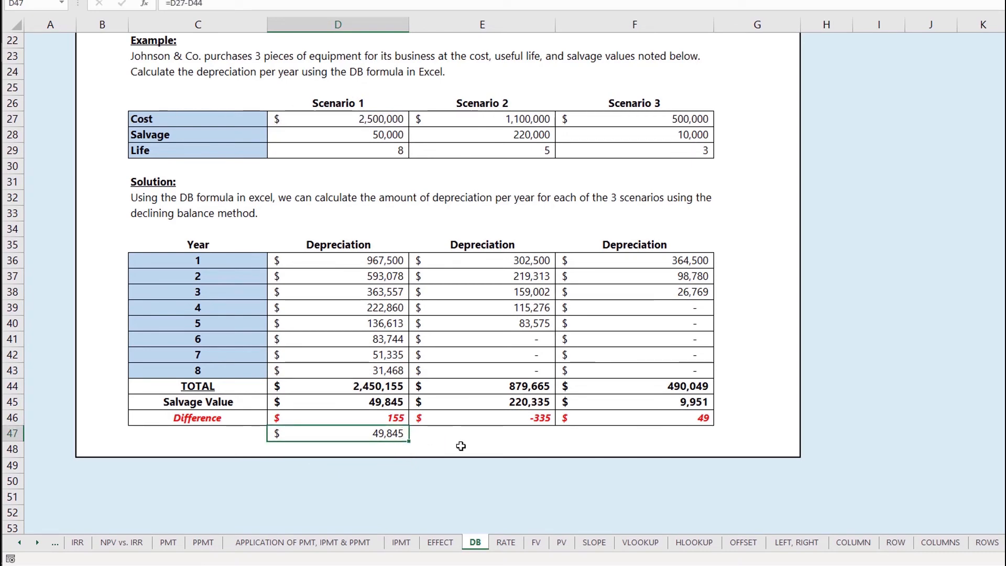
key("Delete")
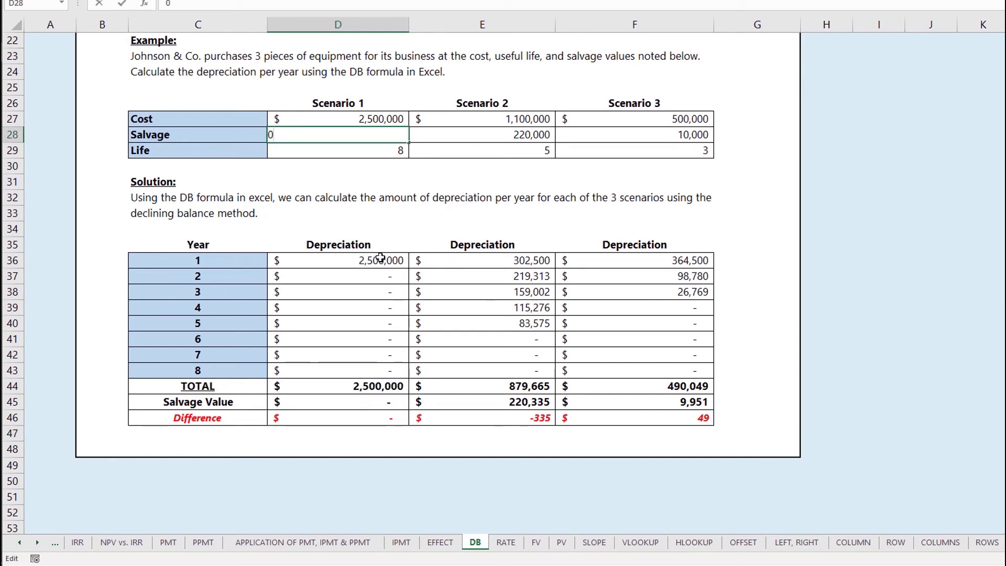
Commit 0 as Scenario 1's salvage value in D28 and inspect the Year 1 DB formula in D36 without changing it
key("Return")
double_click(377, 255)
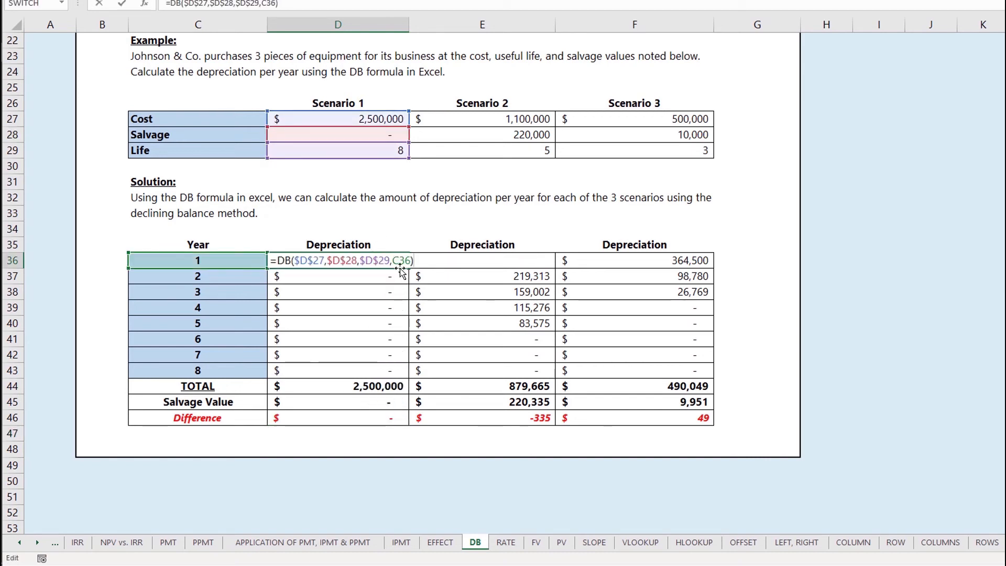
key("Escape")
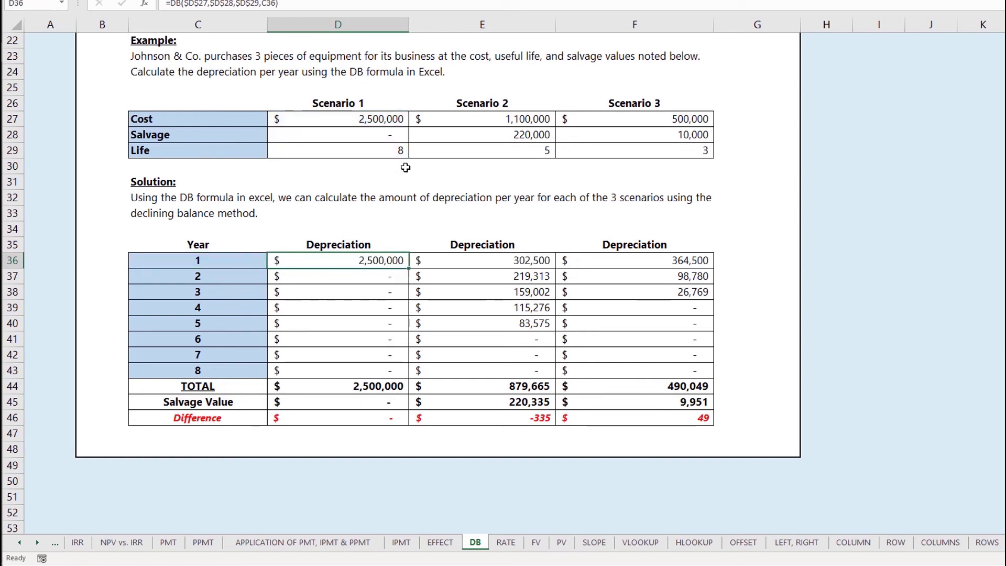
Set Scenario 1's salvage value in D28 to 1 to test its effect on the depreciation schedule
left_click(391, 141)
type("1")
key("Return")
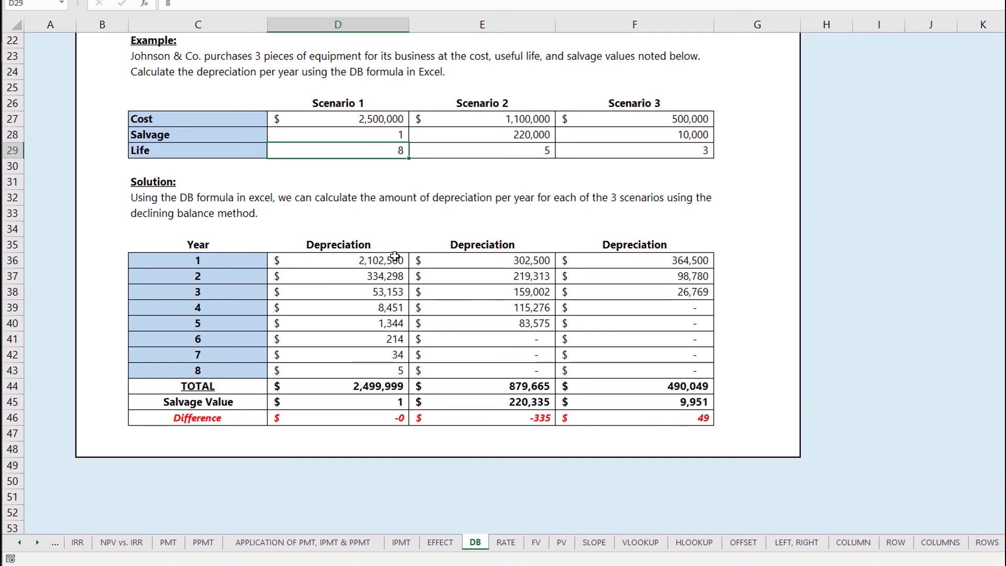
Set Scenario 1's salvage value in D28 back to 0 and move on to its useful life in D29
key("Up")
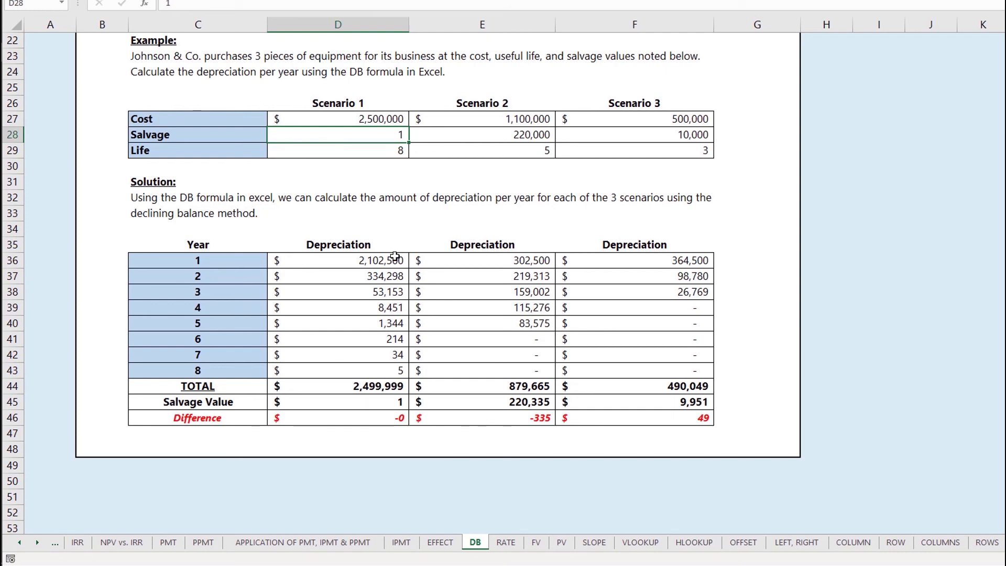
type("0")
key("ctrl+Return")
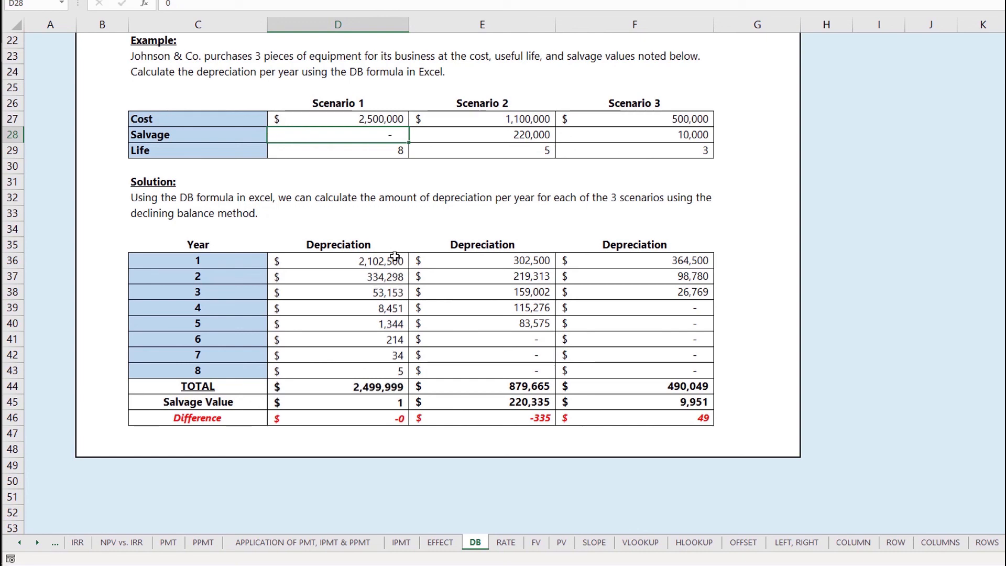
key("Down")
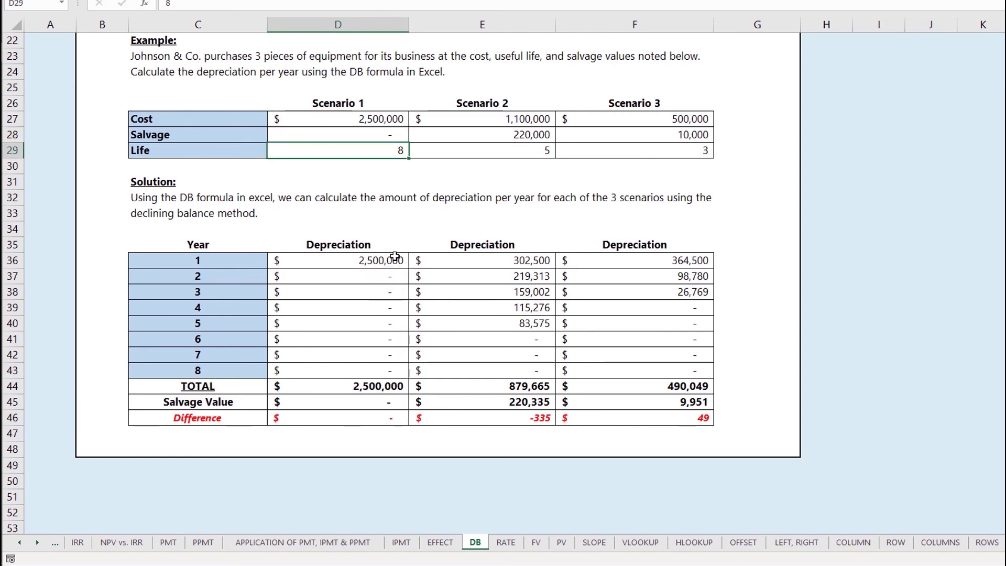